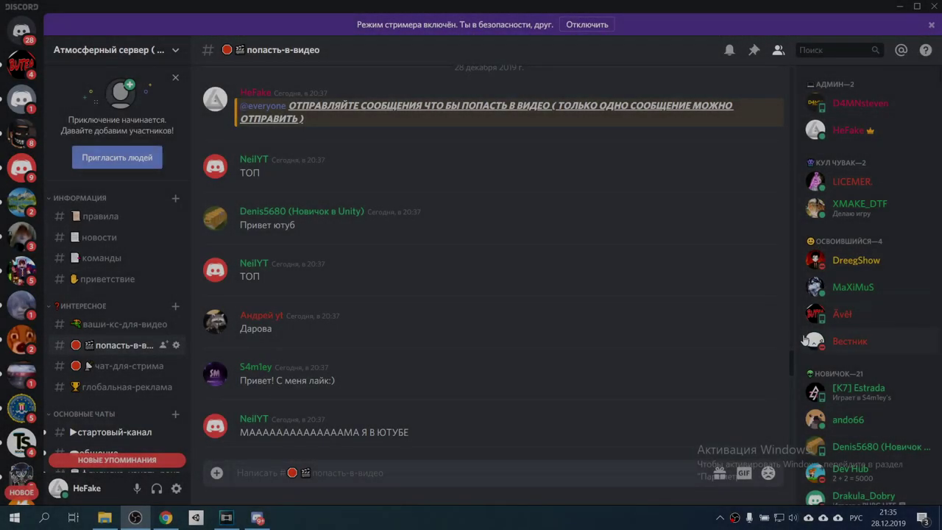
# Step: Scroll the Discord video-request channel down to the newest messages
pyautogui.moveTo(792, 358); pyautogui.dragTo(793, 429)
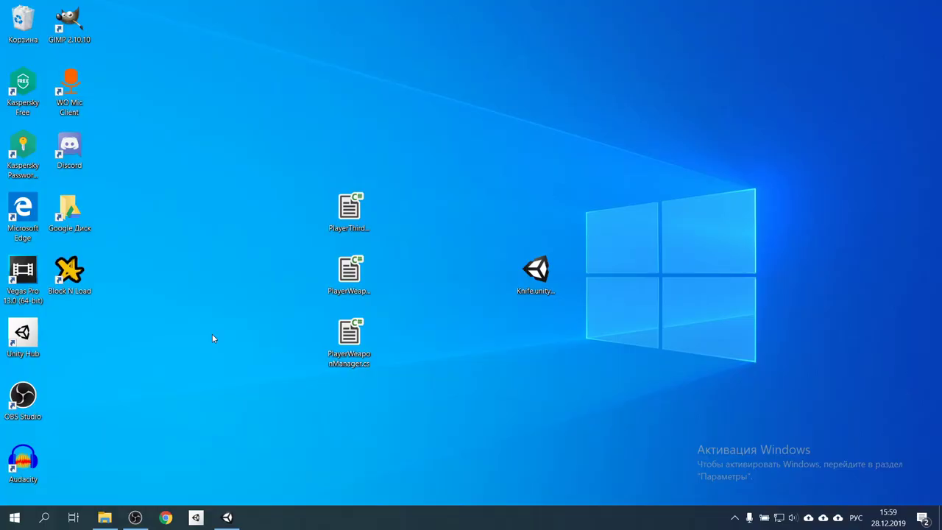
# Step: Find the PlayerThirdPersonController file on the desktop, then return to Unity
pyautogui.click(227, 517)
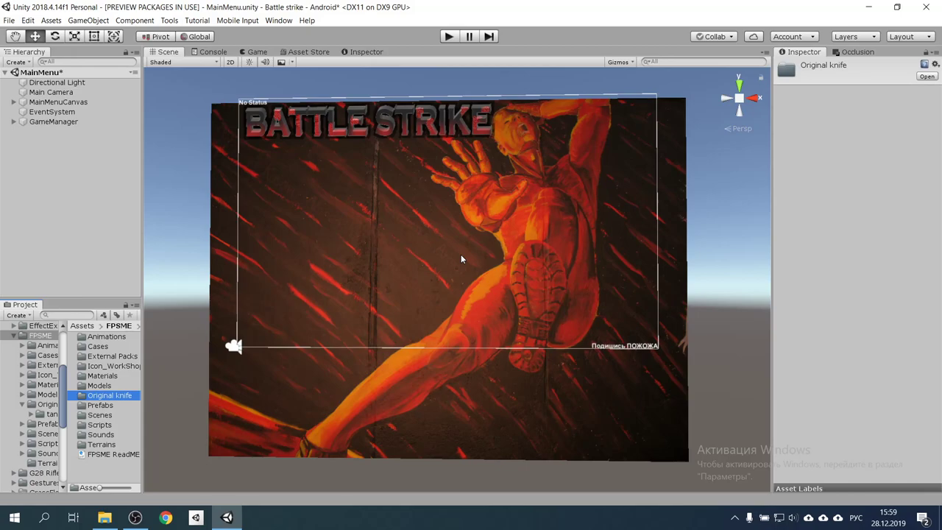
pyautogui.press('super+d')
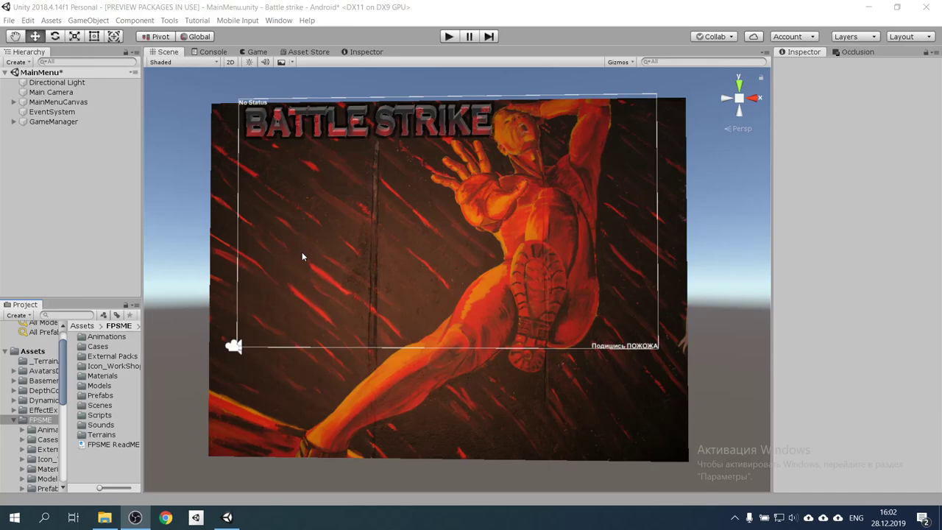
pyautogui.press('super+d')
pyautogui.moveTo(286, 138)
pyautogui.mouseDown()
pyautogui.moveTo(405, 177)
pyautogui.moveTo(417, 221)
pyautogui.moveTo(434, 228)
pyautogui.mouseUp()
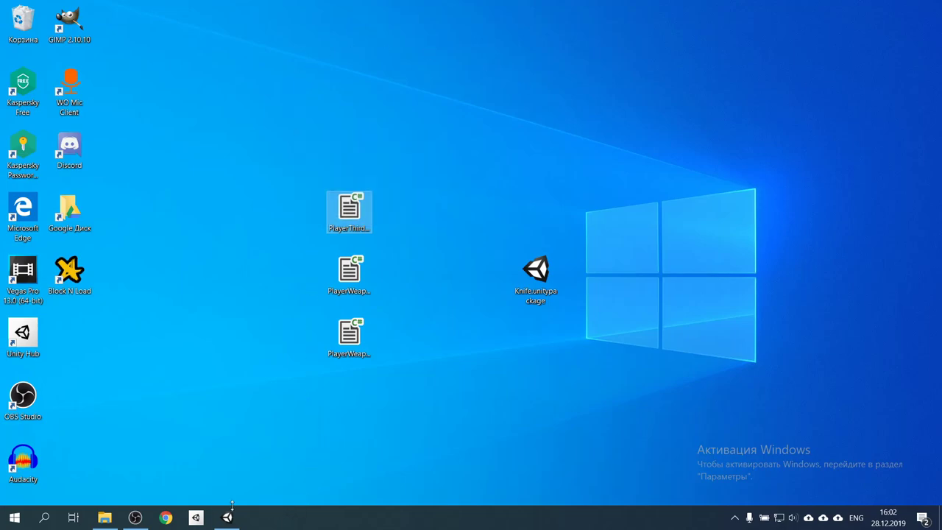
pyautogui.click(227, 517)
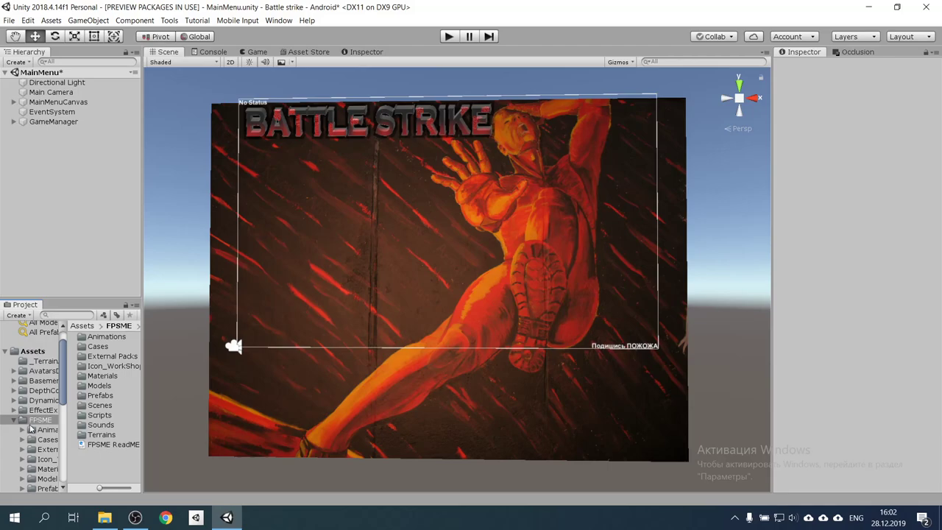
# Step: Go to FPSME/Scripts/Player/Thirdperson and open PlayerThirdPersonController in Visual Studio
pyautogui.doubleClick(99, 415)
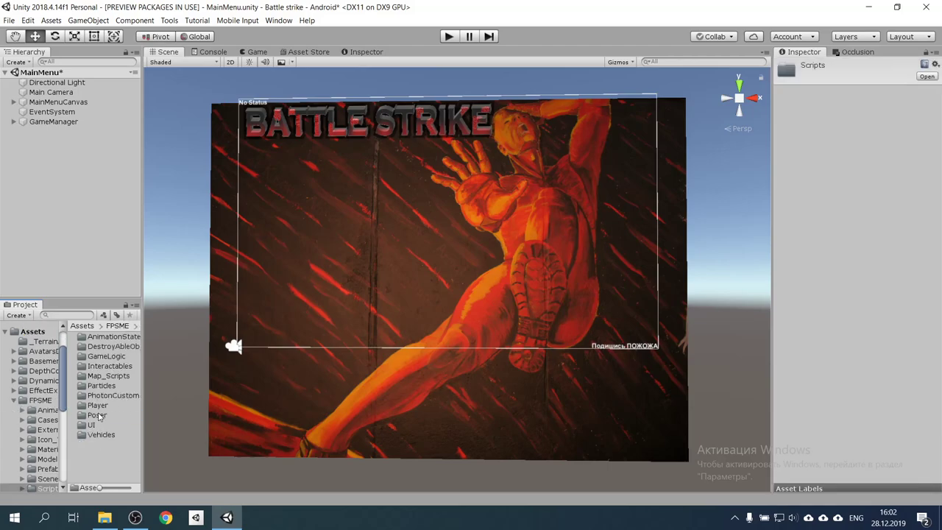
pyautogui.doubleClick(98, 406)
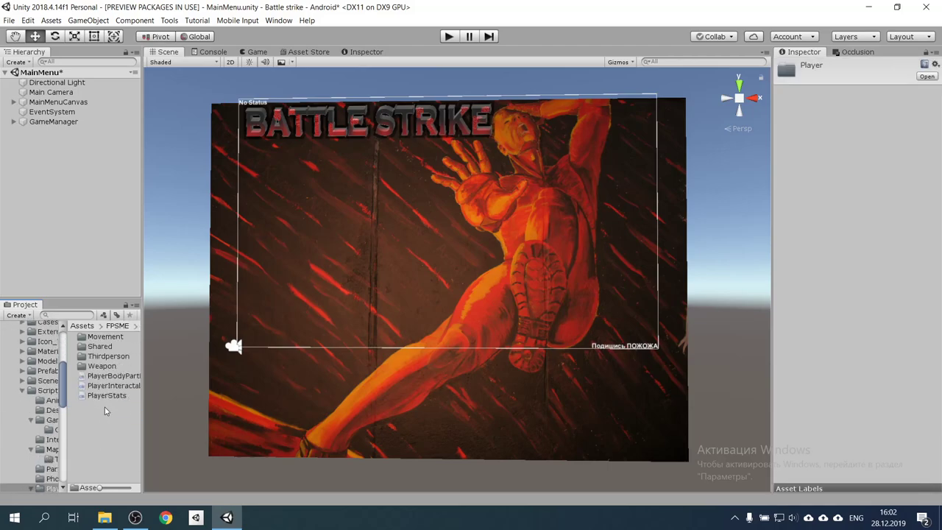
pyautogui.doubleClick(119, 358)
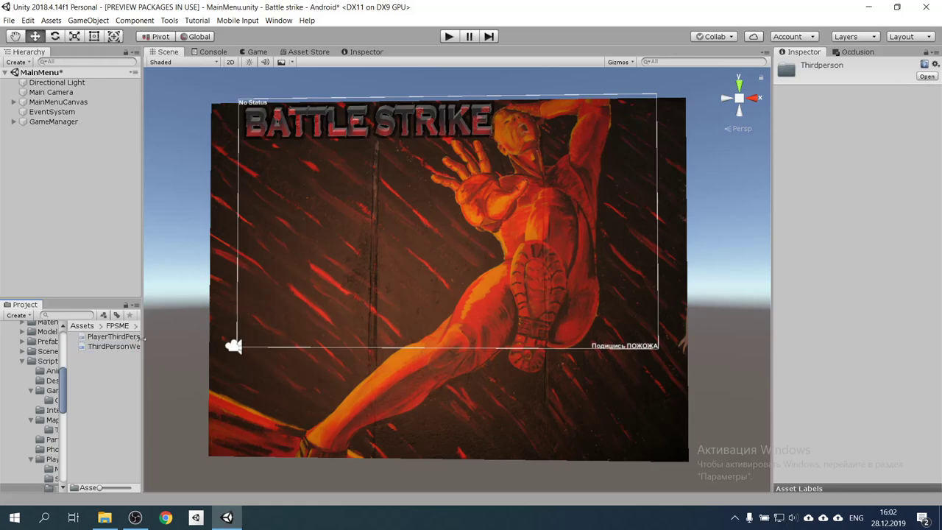
pyautogui.click(119, 338)
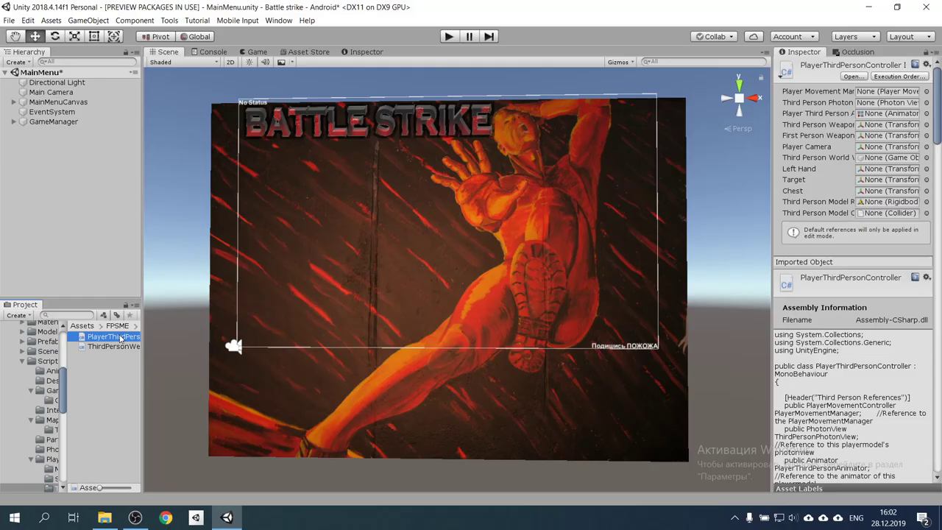
pyautogui.doubleClick(121, 338)
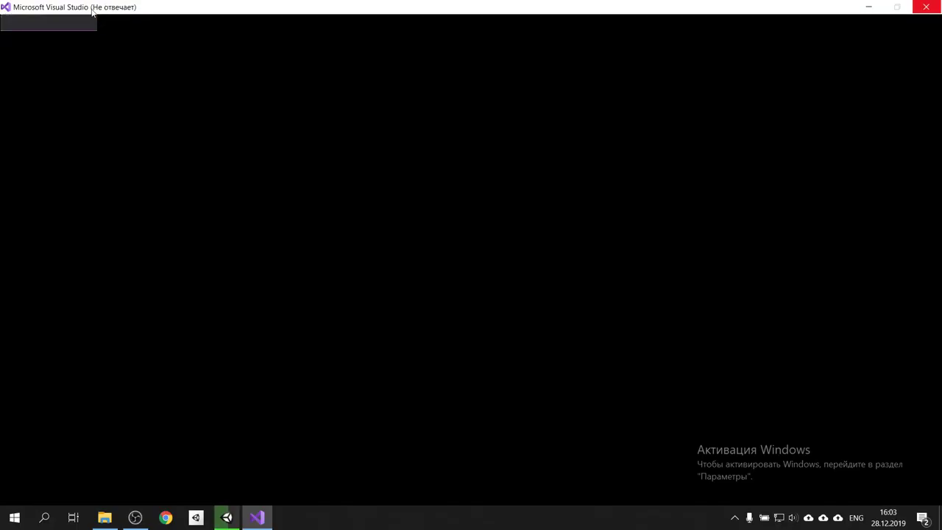
# Step: Open the desktop copy of PlayerThirdPersonController.cs and copy all its code
pyautogui.press('super+d')
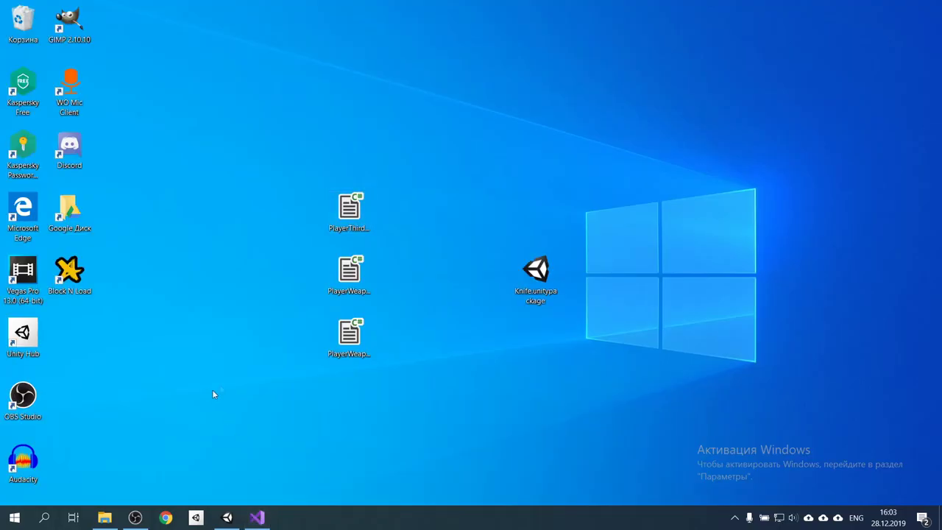
pyautogui.moveTo(297, 173); pyautogui.dragTo(359, 209)
pyautogui.doubleClick(359, 209)
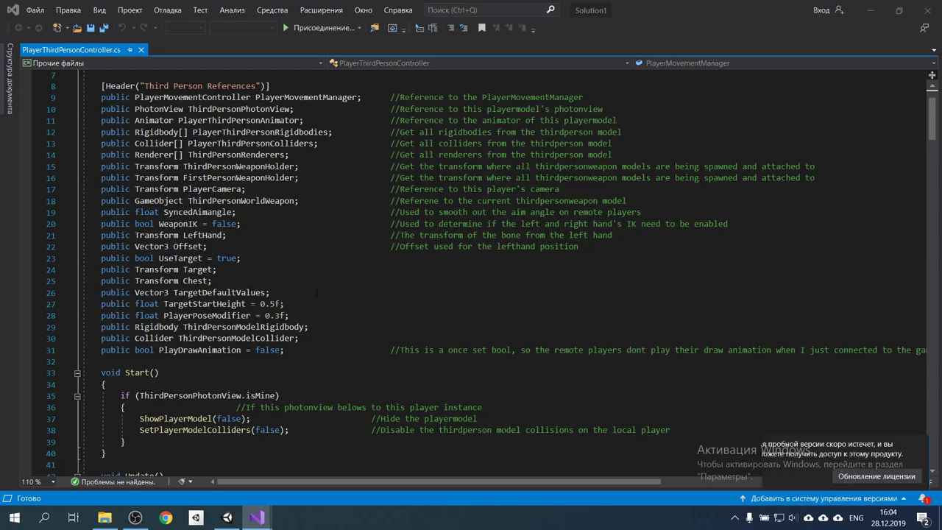
pyautogui.hotkey('ctrl', 'a')
# Step: Paste the copied code over the Battle strike controller script and save it
pyautogui.moveTo(257, 517)
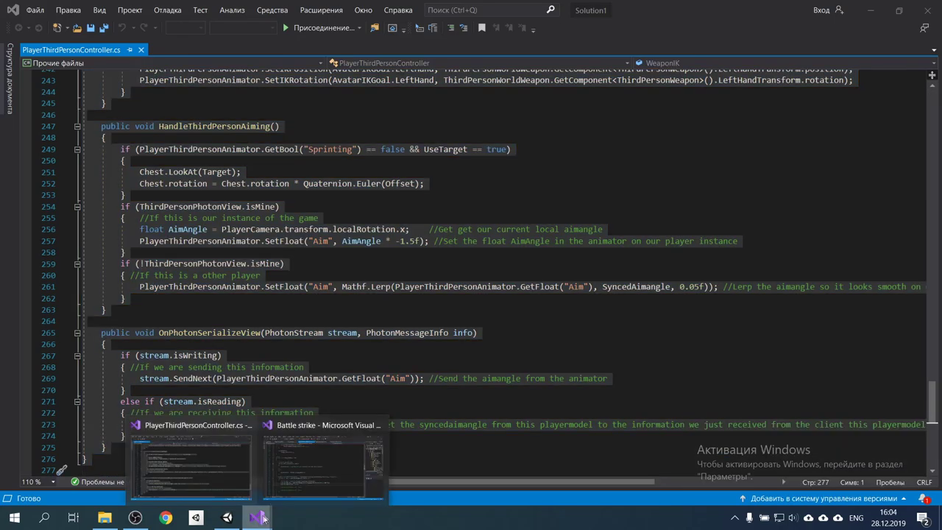
pyautogui.click(305, 478)
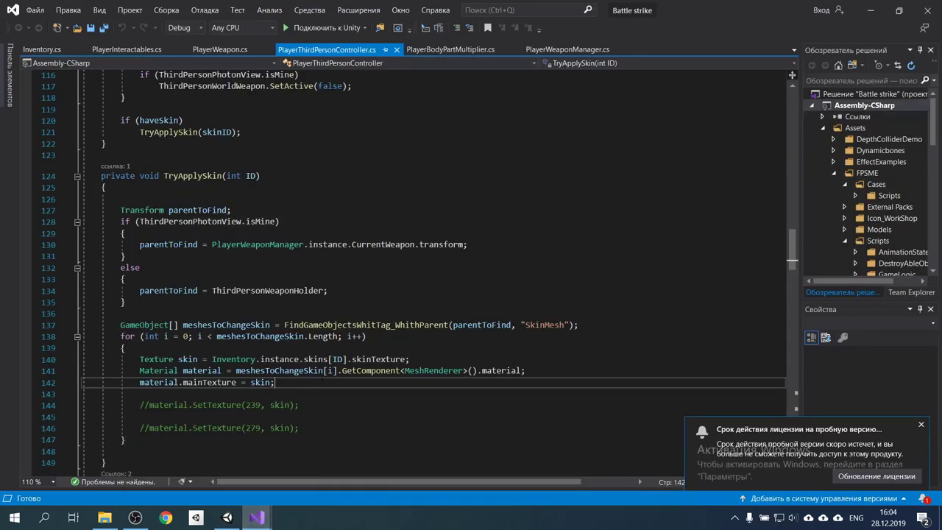
pyautogui.hotkey('ctrl', 'a')
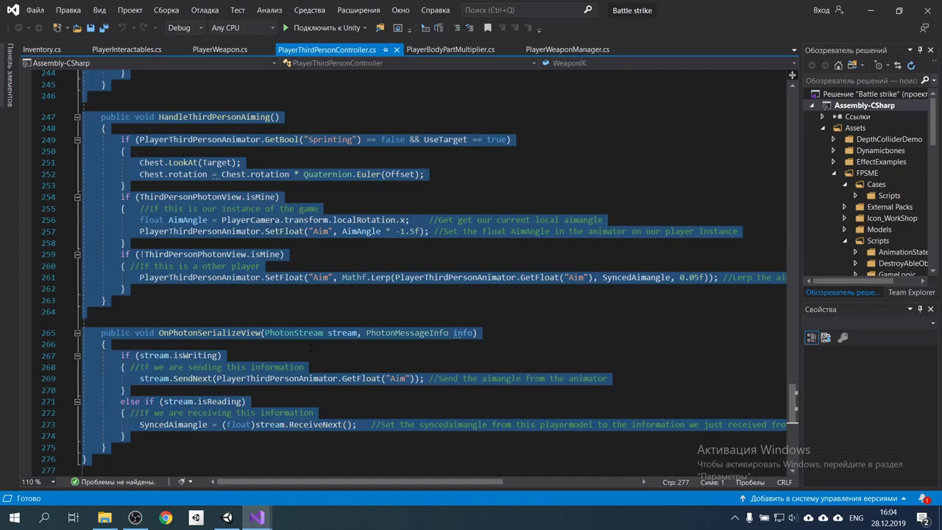
pyautogui.hotkey('ctrl', 'v')
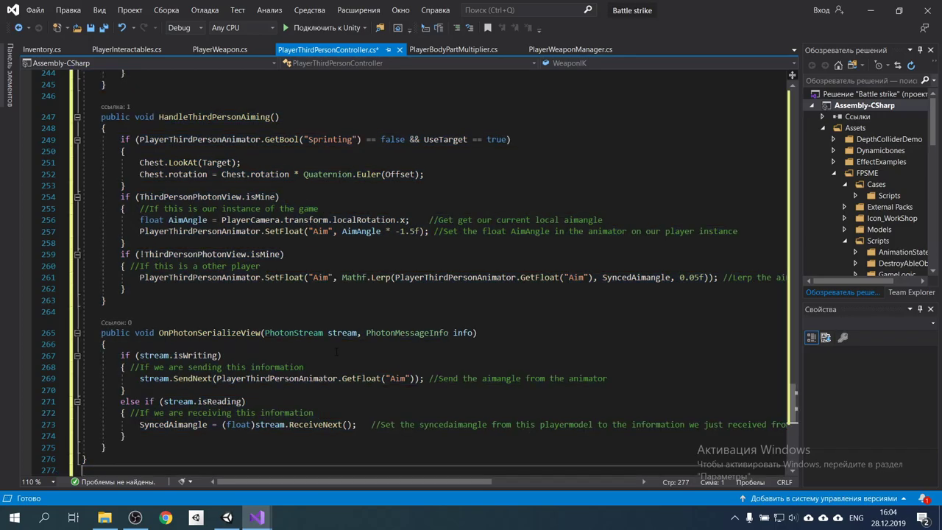
pyautogui.hotkey('ctrl', 's')
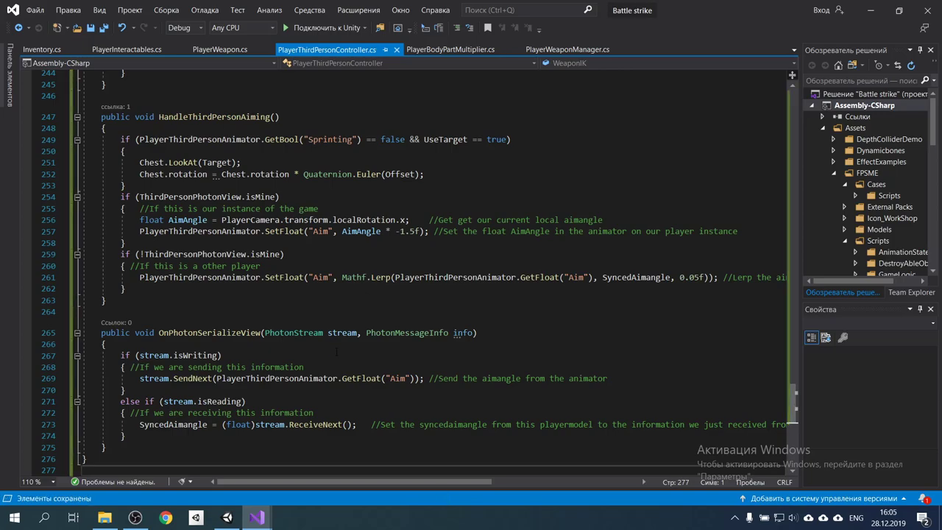
pyautogui.press('super+d')
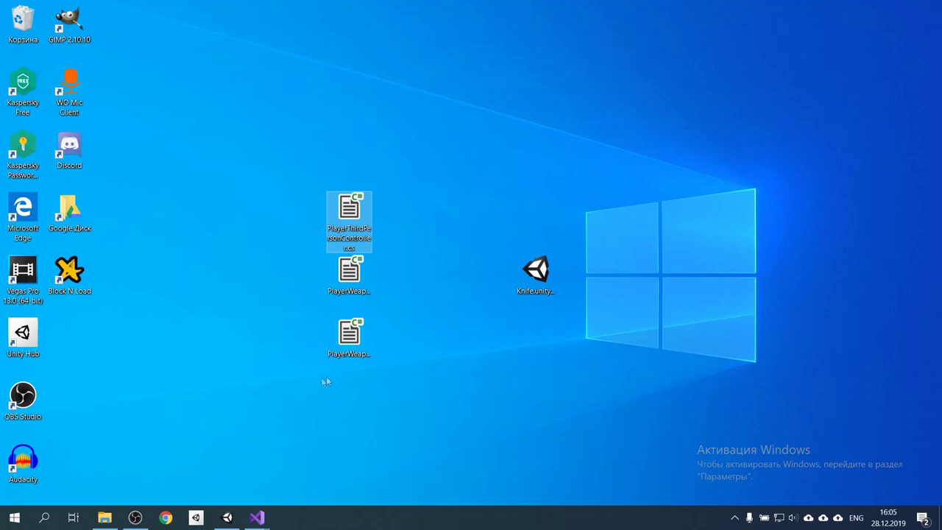
# Step: Open the FPSME/Scripts/Player/Weapon folder in Unity's Project window
pyautogui.moveTo(311, 378); pyautogui.dragTo(419, 276)
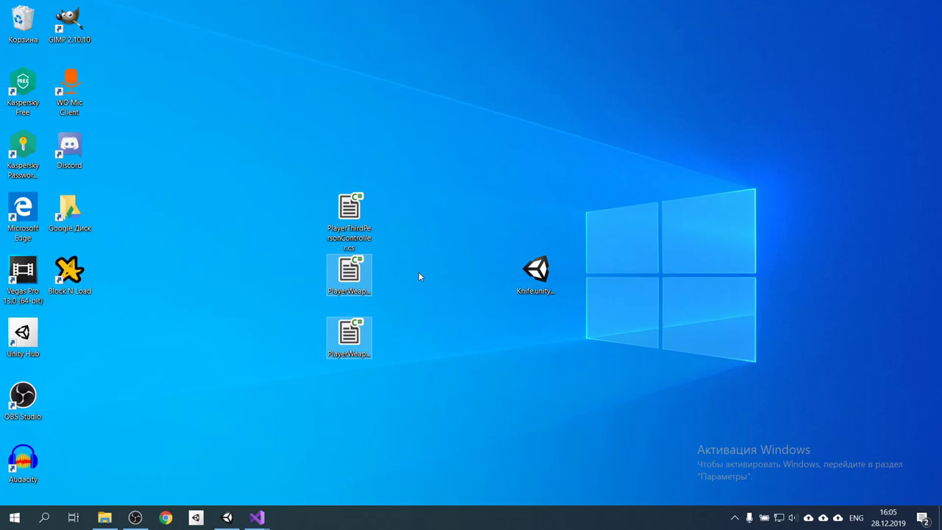
pyautogui.click(227, 518)
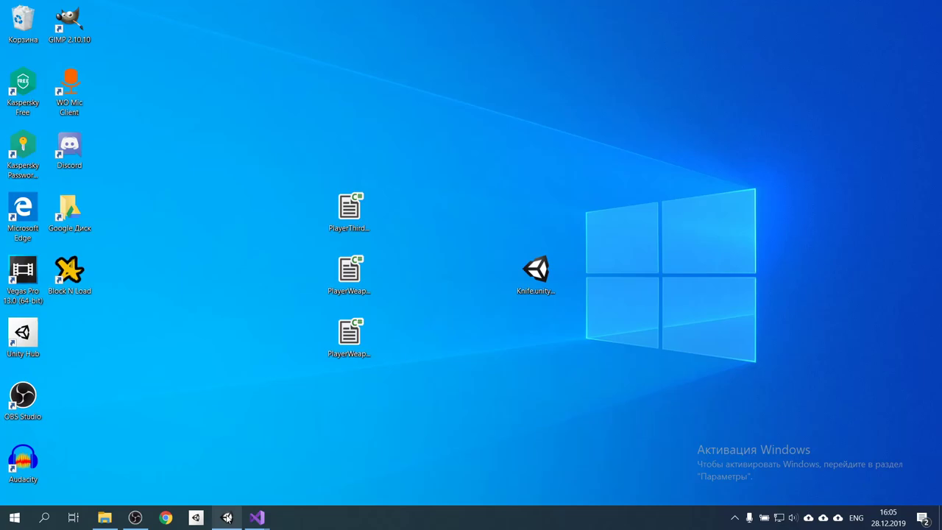
pyautogui.click(118, 326)
pyautogui.doubleClick(104, 416)
pyautogui.click(107, 407)
pyautogui.doubleClick(106, 407)
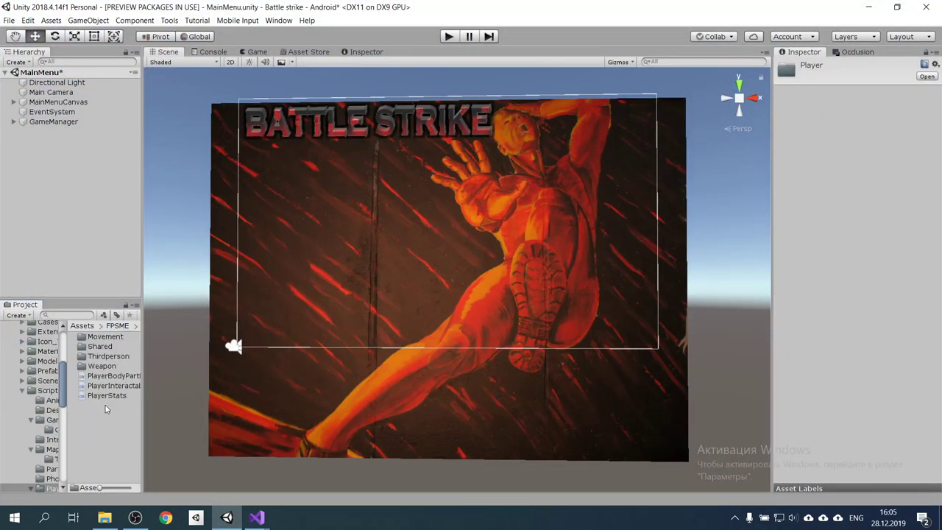
pyautogui.doubleClick(103, 366)
# Step: Return to the desktop and start dragging Knife.unitypackage toward Unity
pyautogui.moveTo(111, 358); pyautogui.dragTo(141, 230)
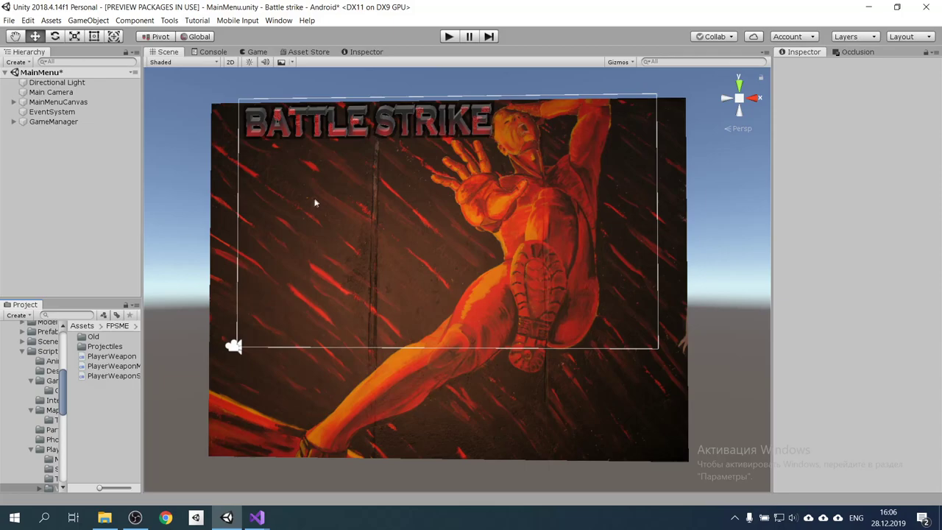
pyautogui.press('super+d')
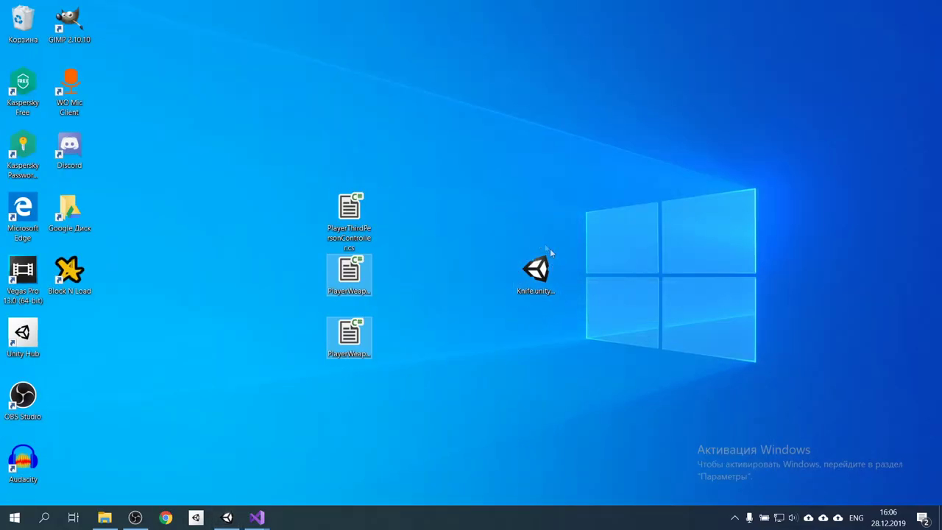
pyautogui.moveTo(544, 271); pyautogui.dragTo(431, 94)
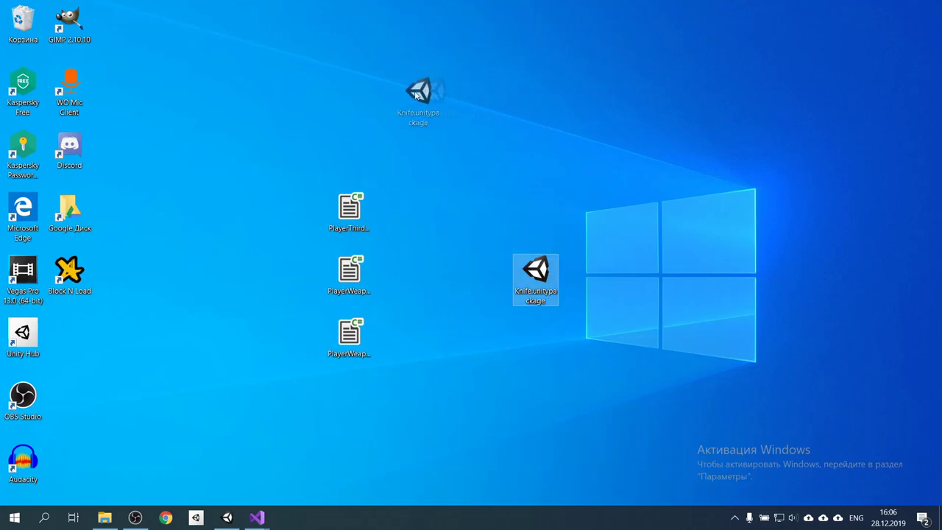
# Step: Drop Knife.unitypackage into the Project window and import all its assets
pyautogui.moveTo(431, 94)
pyautogui.mouseDown()
pyautogui.moveTo(10, 426)
pyautogui.moveTo(31, 377)
pyautogui.mouseUp()
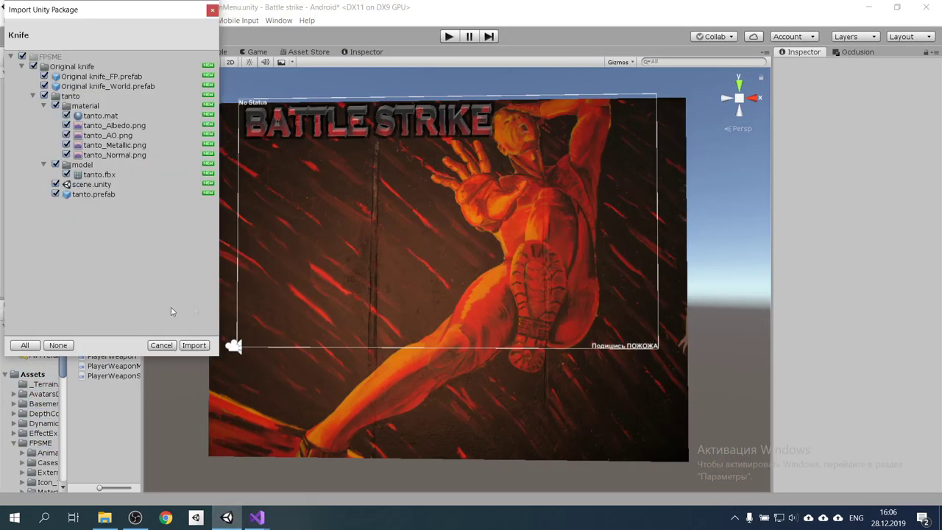
pyautogui.click(194, 346)
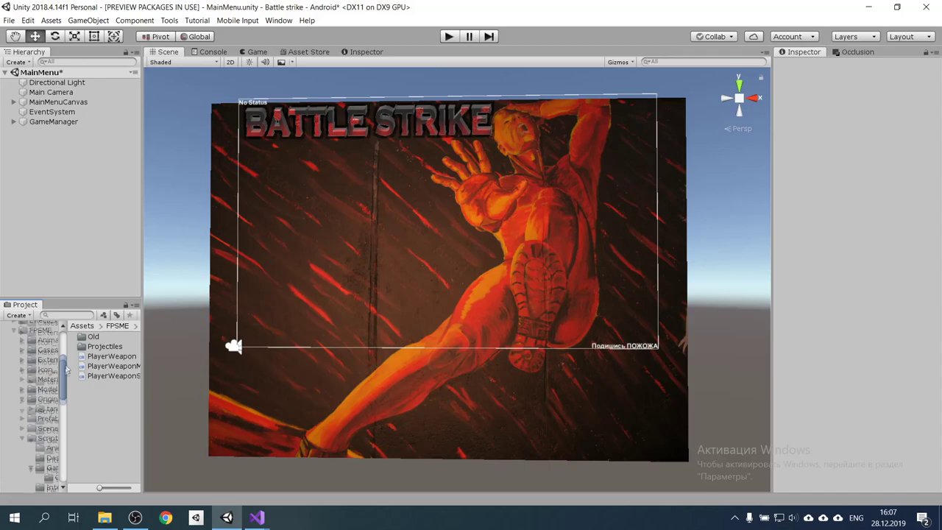
# Step: Check the imported FPSME/Original knife folder, then select GameManager to see its weapons list
pyautogui.moveTo(64, 392); pyautogui.dragTo(64, 340)
pyautogui.click(44, 442)
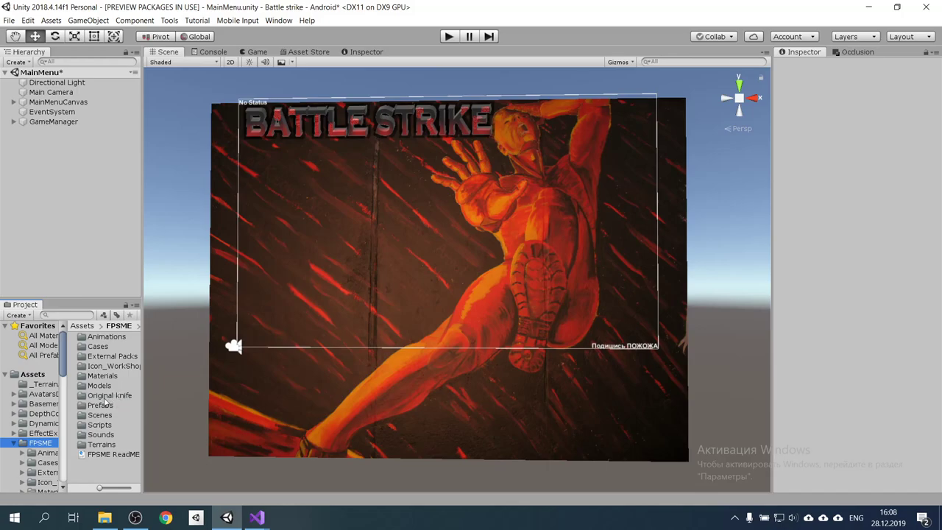
pyautogui.doubleClick(116, 397)
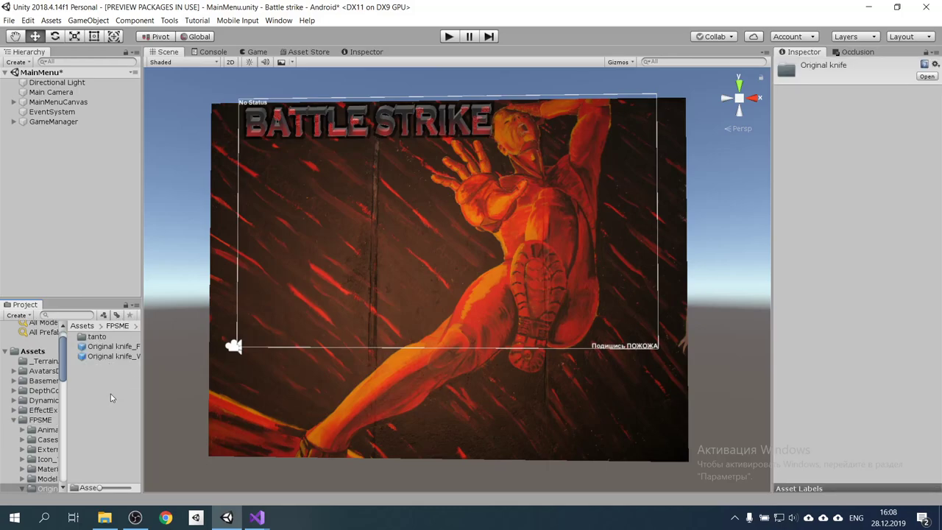
pyautogui.click(134, 214)
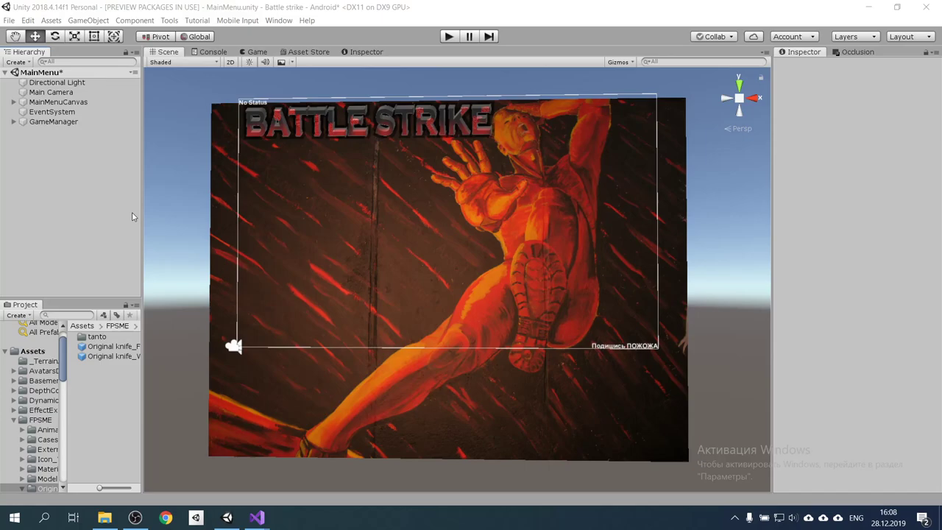
pyautogui.click(49, 124)
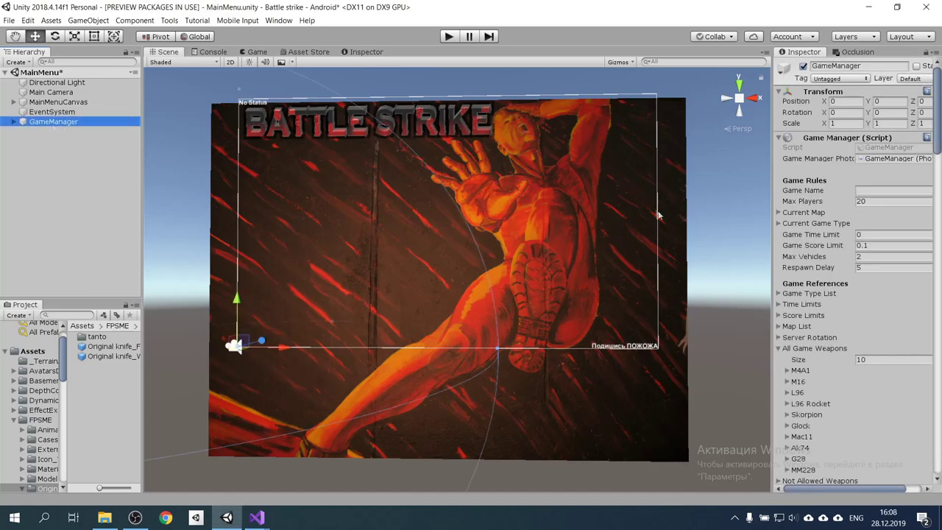
pyautogui.scroll(-3, 820, 280)
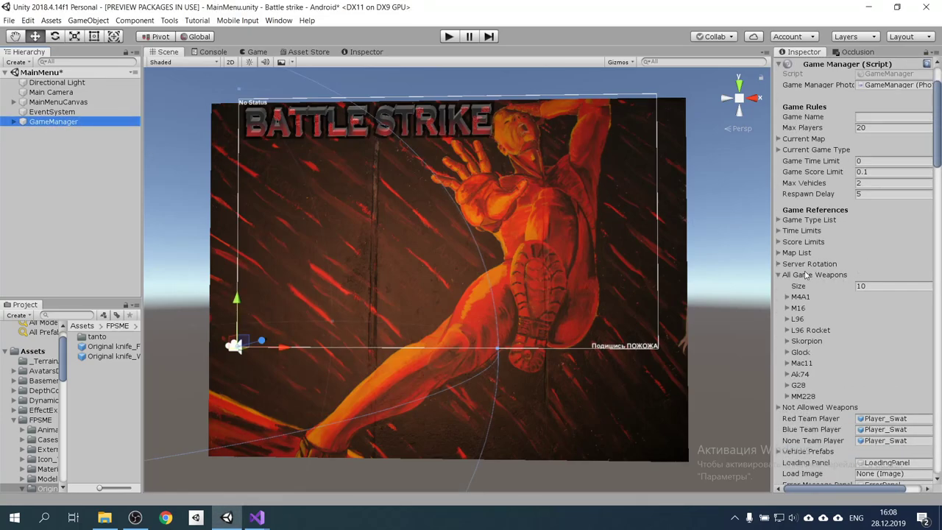
# Step: Grow All Game Weapons to 11 entries, name the new one Knife, and make it Special
pyautogui.scroll(-1, 820, 280)
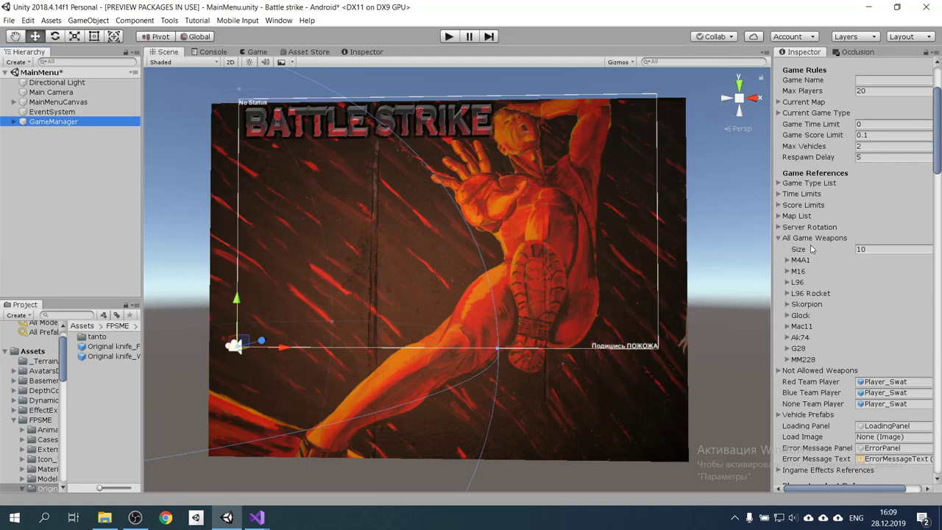
pyautogui.click(873, 248)
pyautogui.write('1')
pyautogui.press('Return')
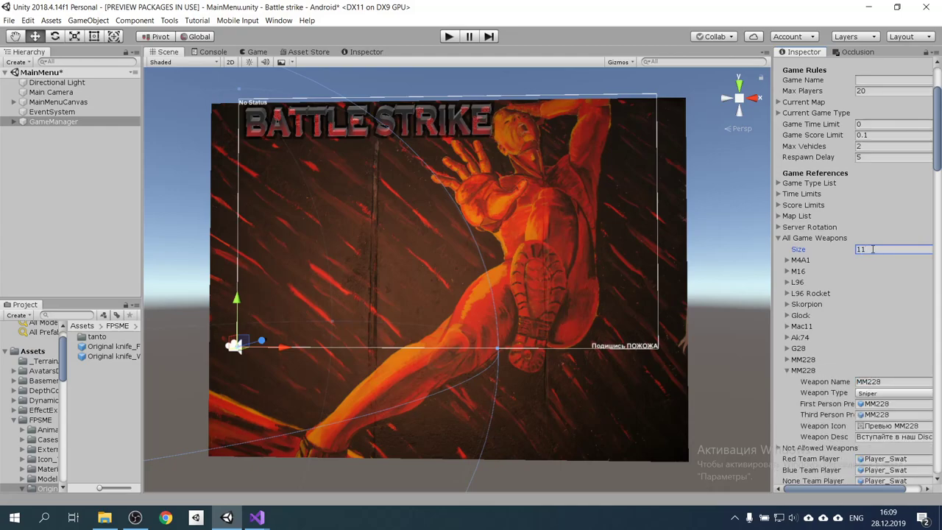
pyautogui.scroll(-1, 847, 235)
pyautogui.scroll(-2, 817, 257)
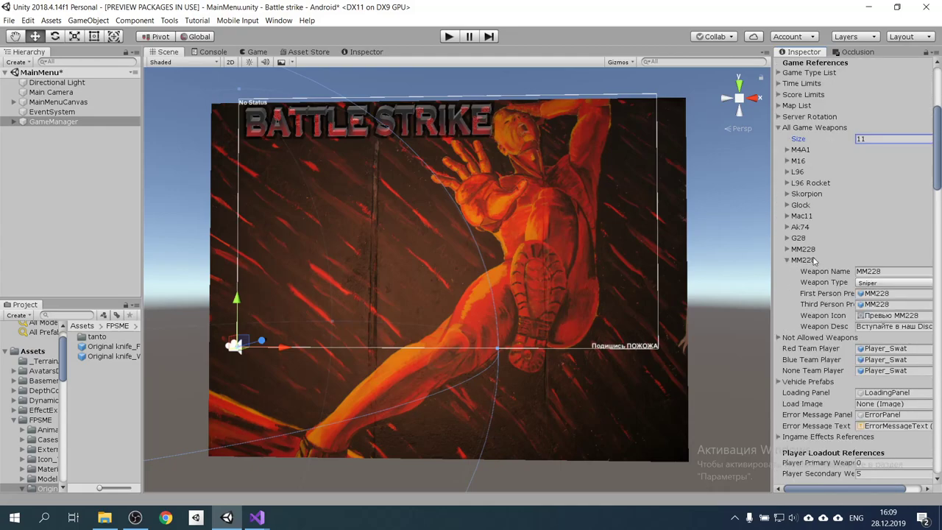
pyautogui.click(899, 272)
pyautogui.write('Knife')
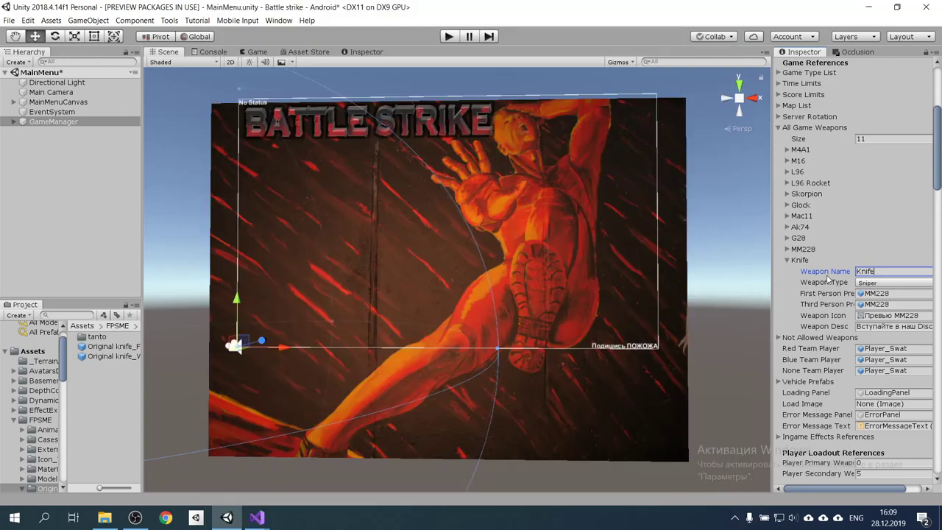
pyautogui.click(863, 283)
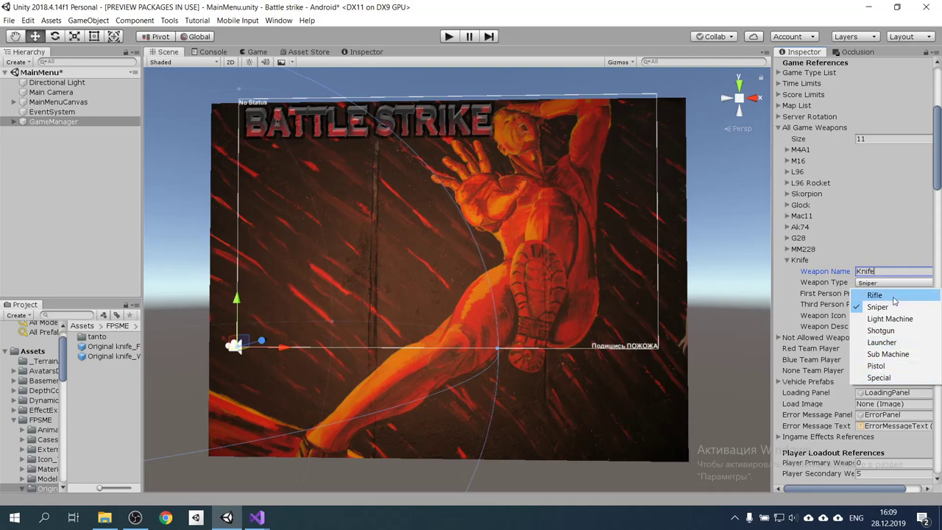
pyautogui.click(902, 377)
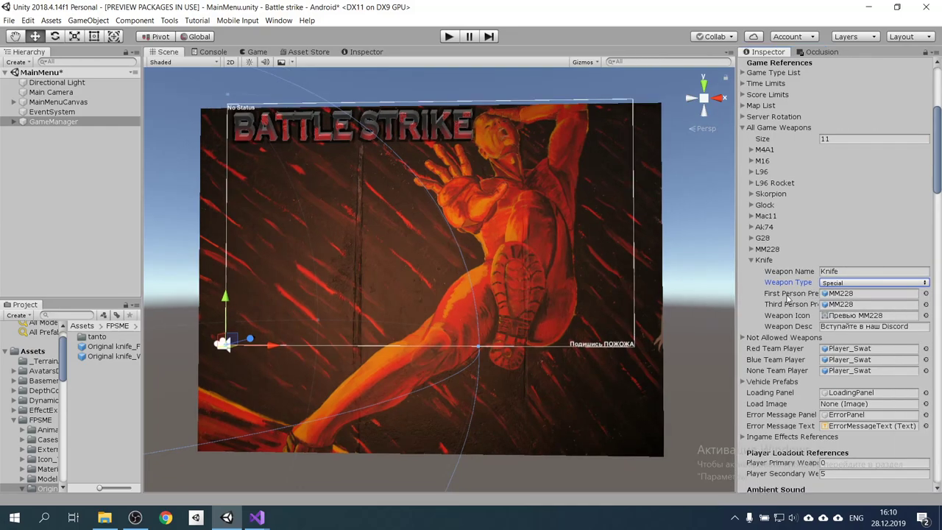
# Step: Assign Original knife_FP and Original knife_World as the Knife's first- and third-person prefabs
pyautogui.moveTo(144, 273); pyautogui.dragTo(236, 274)
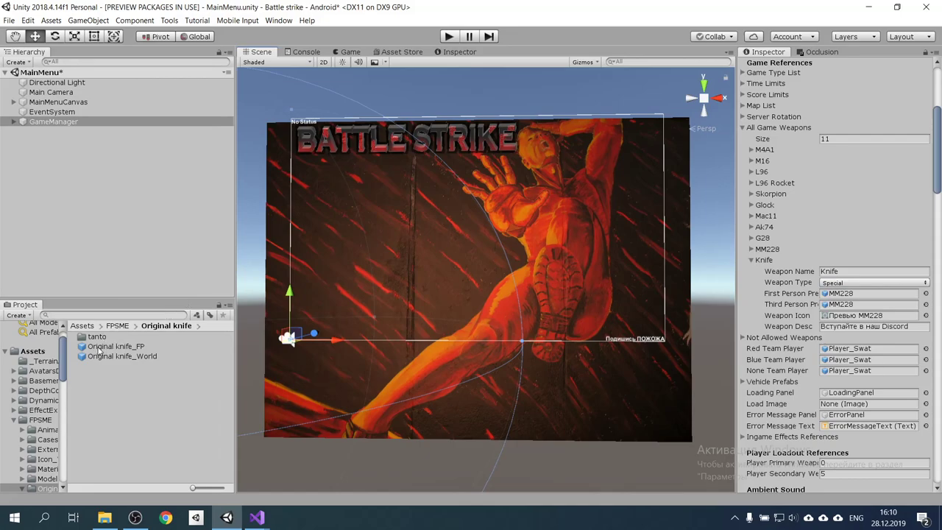
pyautogui.moveTo(101, 351); pyautogui.dragTo(847, 295)
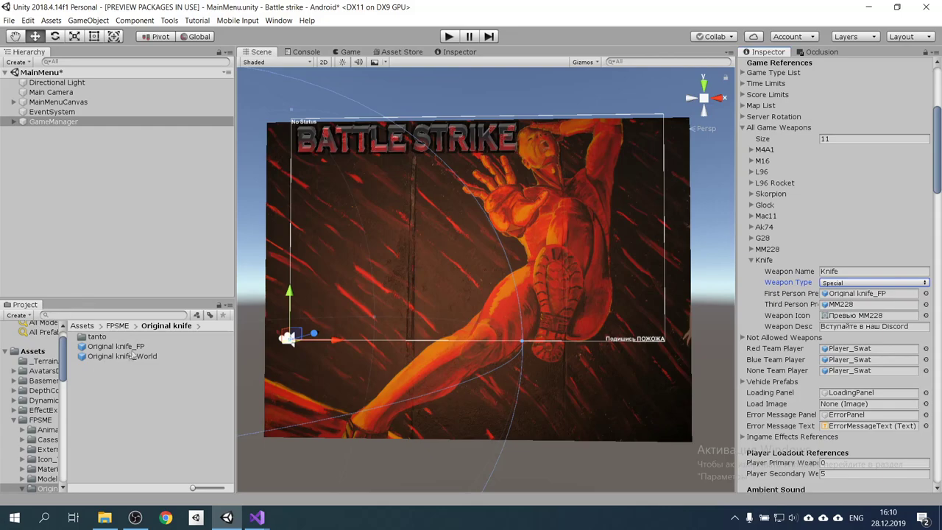
pyautogui.moveTo(114, 357)
pyautogui.mouseDown()
pyautogui.moveTo(820, 337)
pyautogui.moveTo(847, 305)
pyautogui.mouseUp()
# Step: Set the Knife's weapon icon to None and enter play mode
pyautogui.click(926, 315)
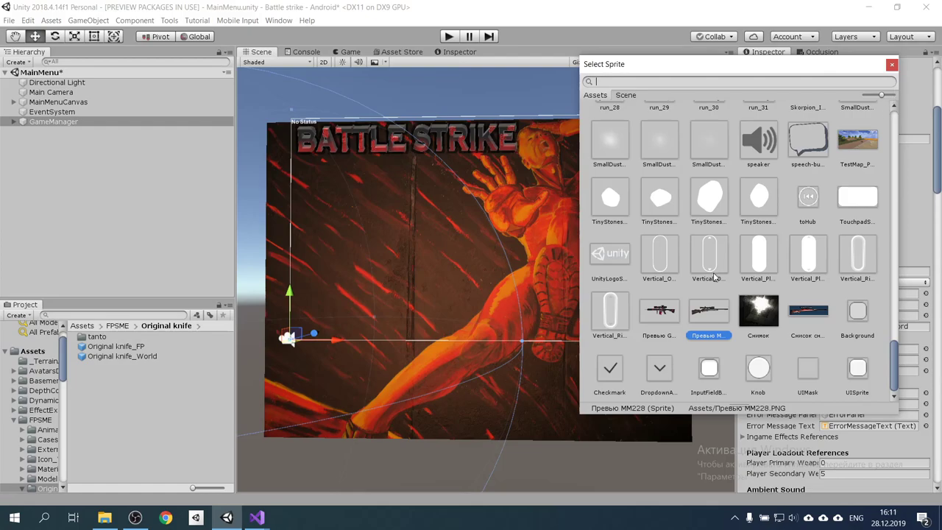
pyautogui.scroll(10, 802, 265)
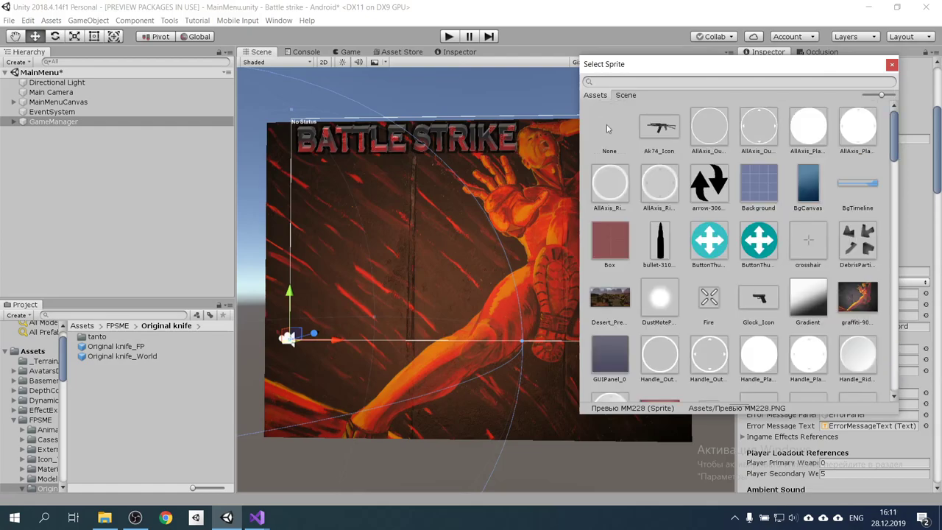
pyautogui.doubleClick(610, 126)
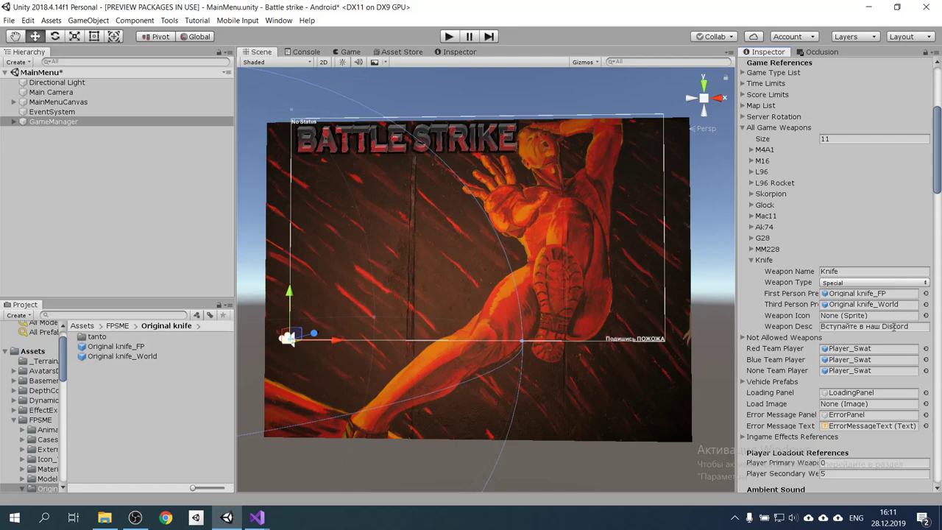
pyautogui.click(449, 37)
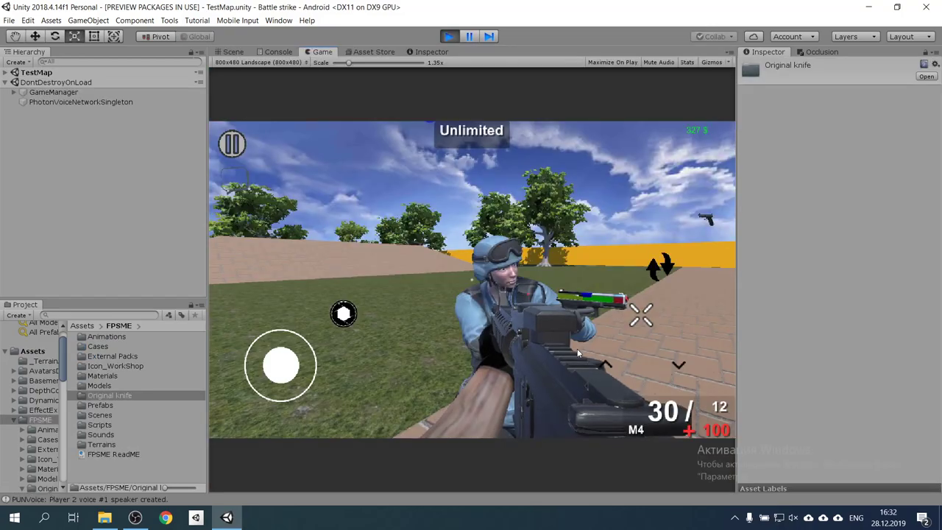
# Step: Scroll the mouse wheel in the Game view to cycle the player's weapon to the Knife
pyautogui.scroll(-1, 577, 354)
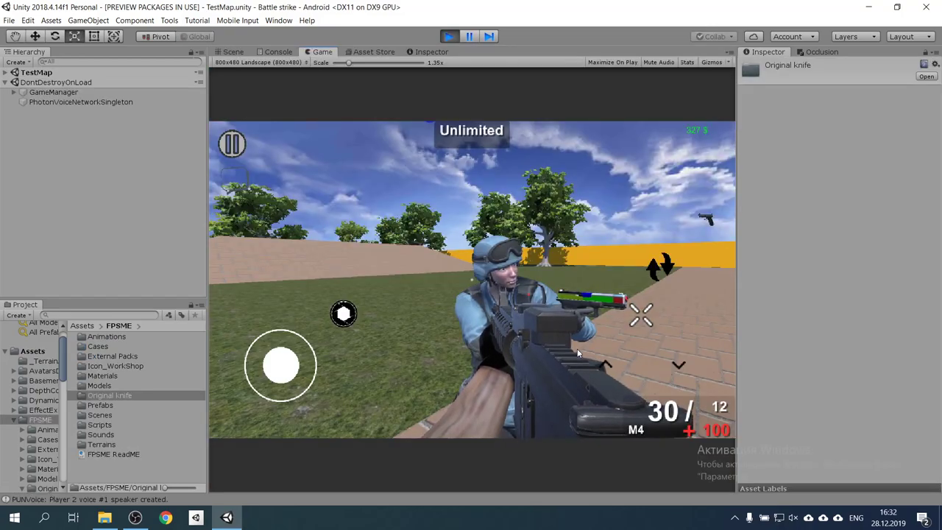
pyautogui.scroll(-1, 577, 354)
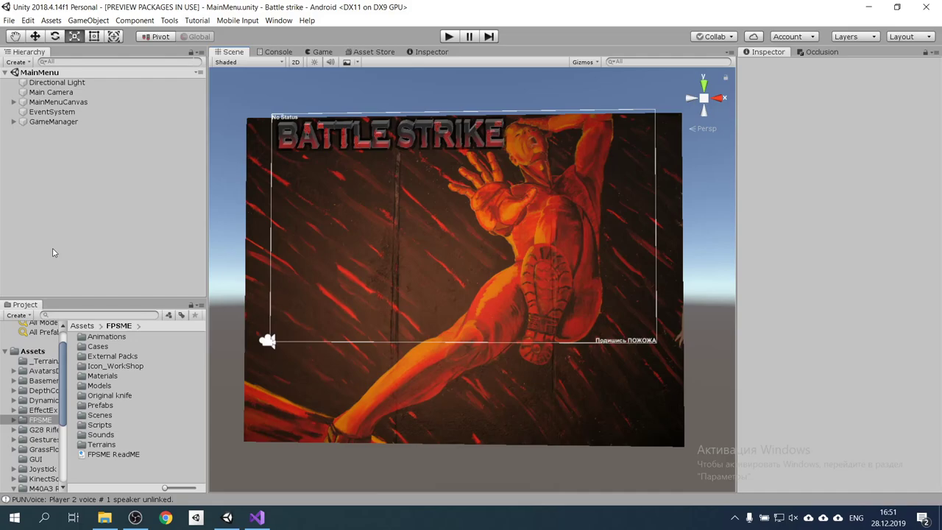
# Step: Browse to FPSME/Models/Weapons/AK-74u/Materials and select the AK-74u_mat material
pyautogui.click(53, 421)
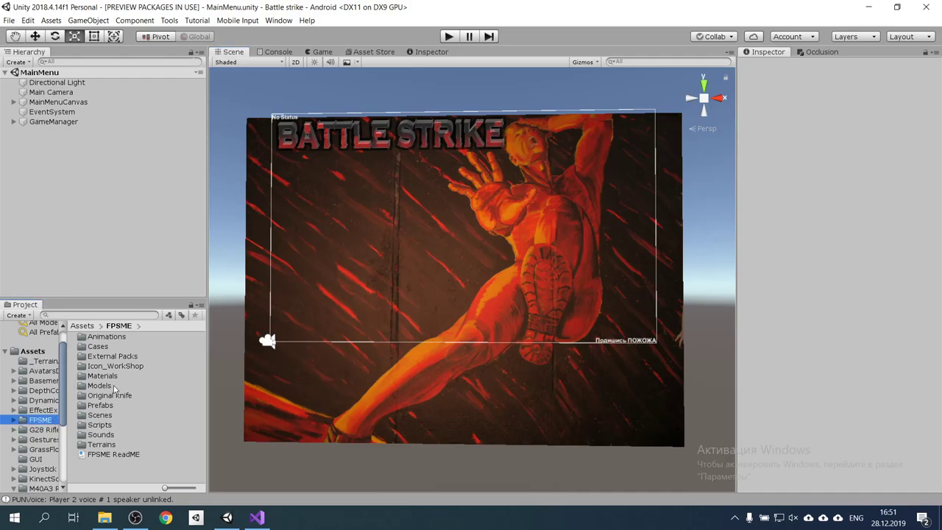
pyautogui.doubleClick(99, 386)
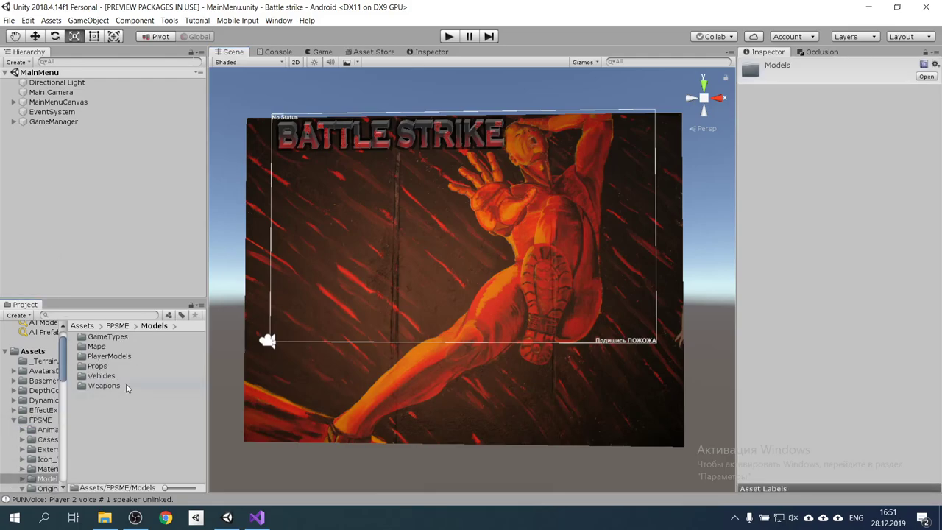
pyautogui.doubleClick(103, 386)
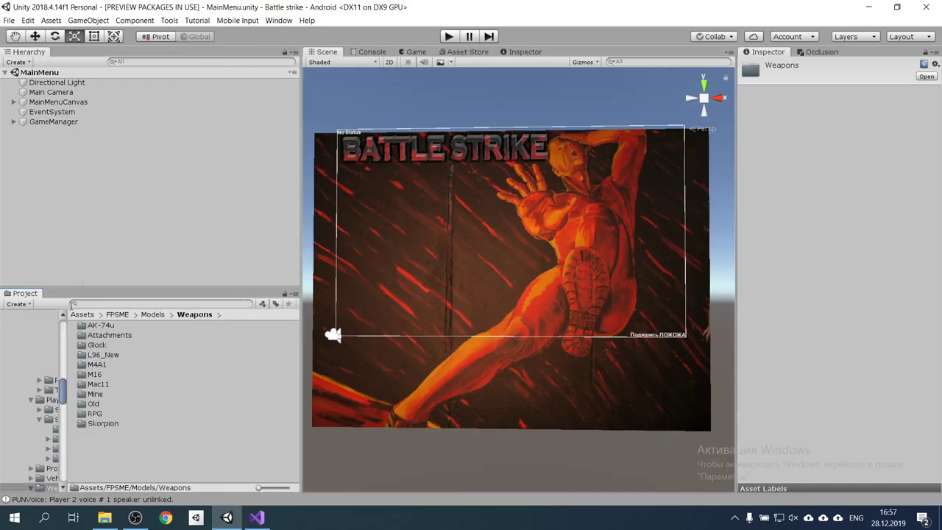
pyautogui.click(128, 360)
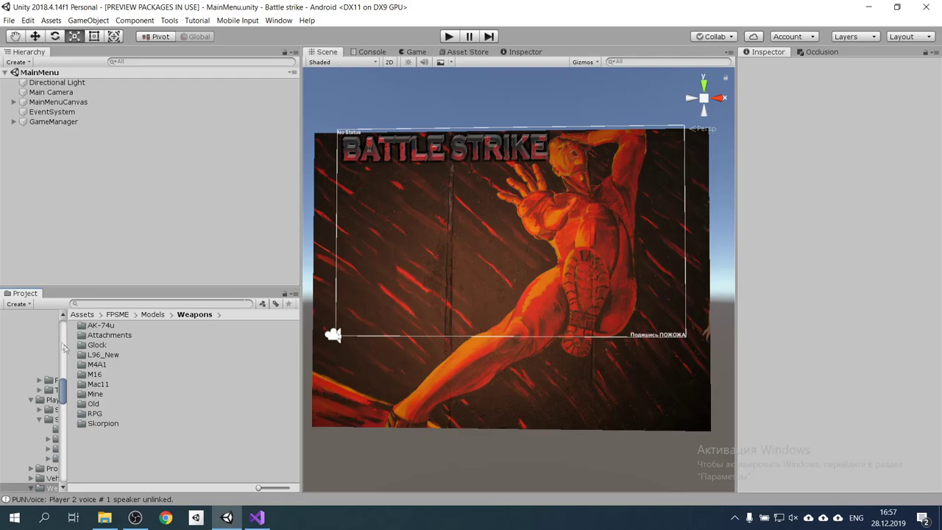
pyautogui.doubleClick(100, 326)
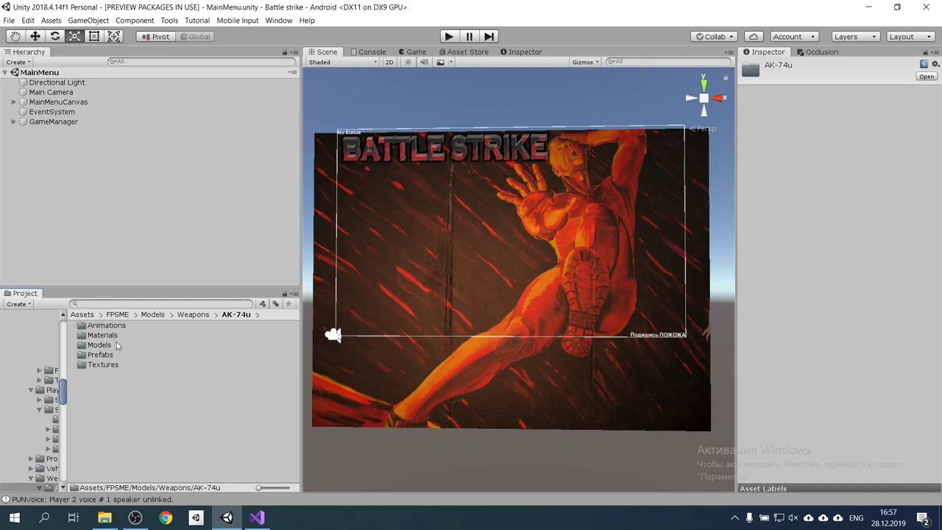
pyautogui.doubleClick(111, 336)
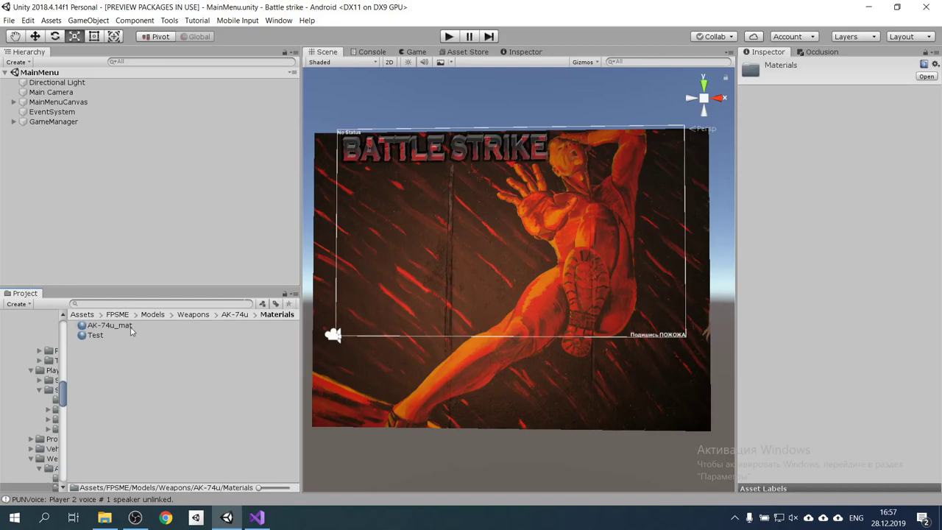
pyautogui.click(148, 326)
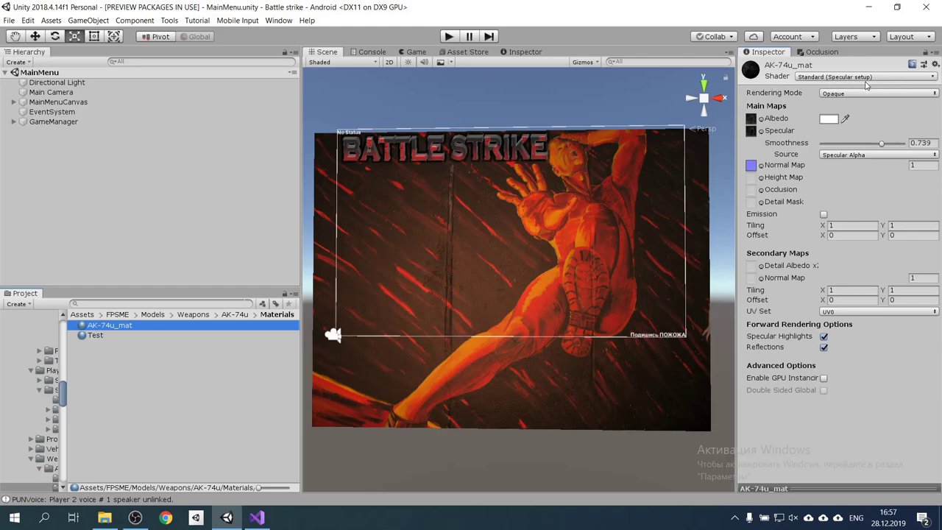
# Step: Switch AK-74u_mat to the Standard shader, then confirm the Scope's Collimator_sight material also uses Standard
pyautogui.click(865, 78)
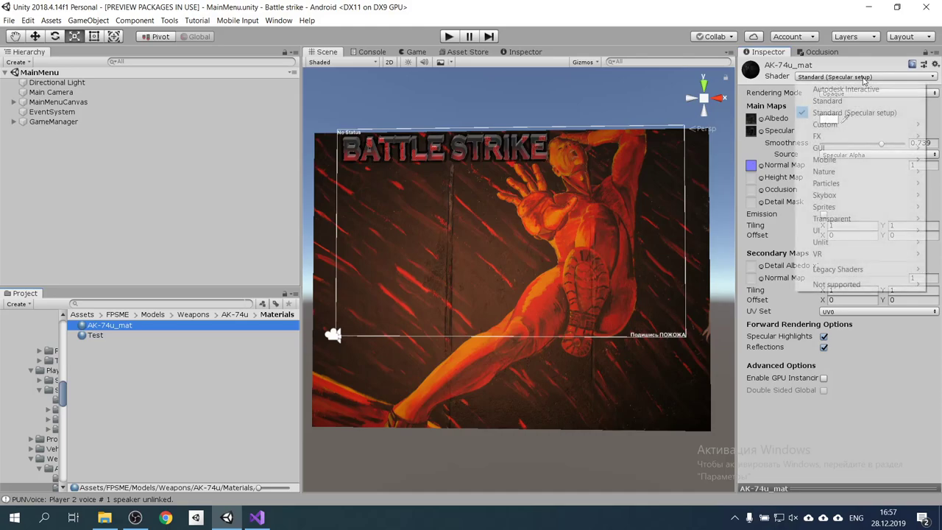
pyautogui.click(859, 102)
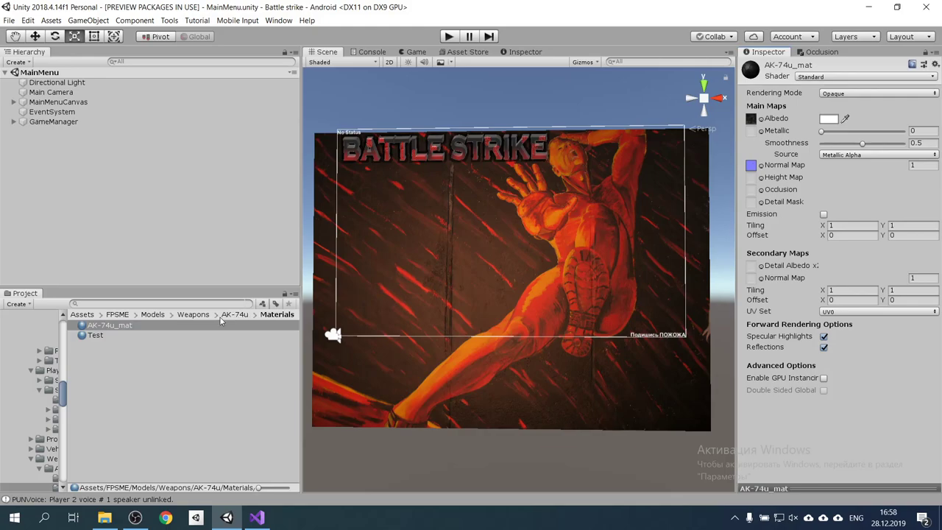
pyautogui.click(191, 317)
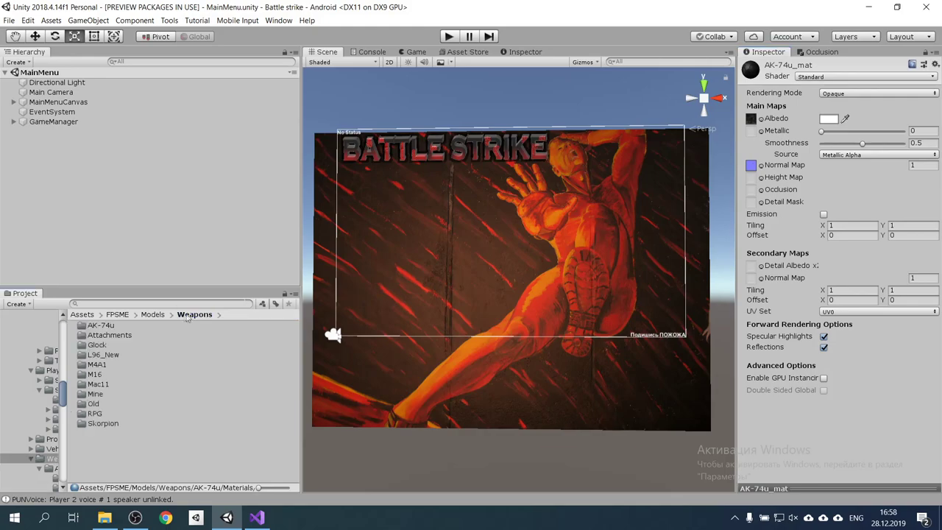
pyautogui.doubleClick(110, 336)
pyautogui.doubleClick(114, 326)
pyautogui.doubleClick(114, 327)
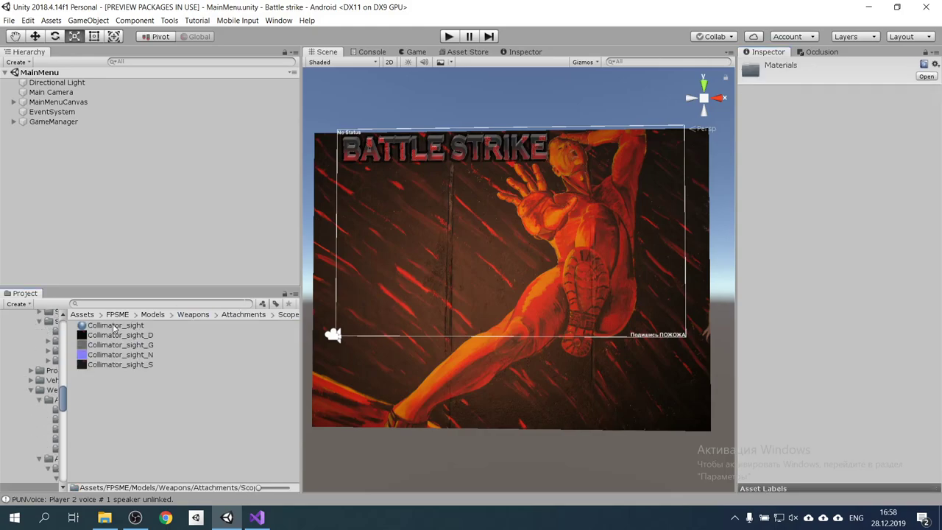
pyautogui.click(127, 329)
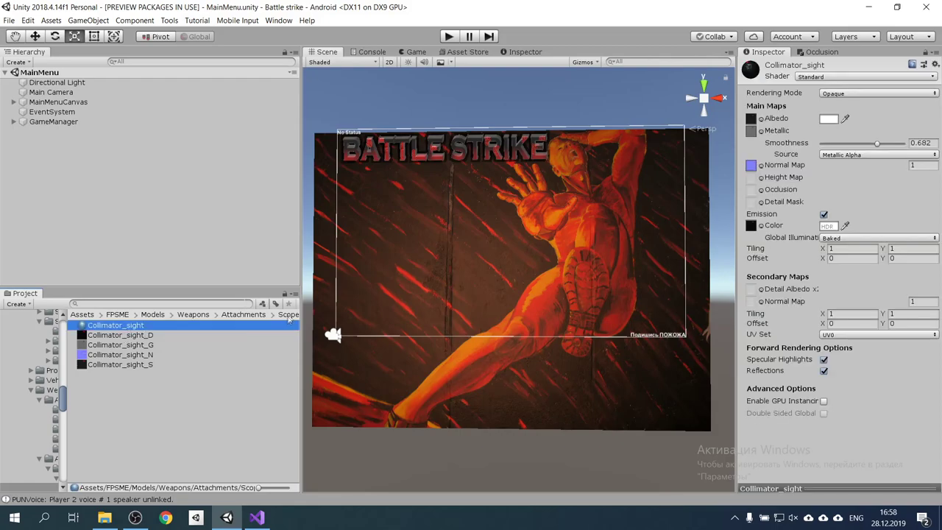
pyautogui.click(822, 76)
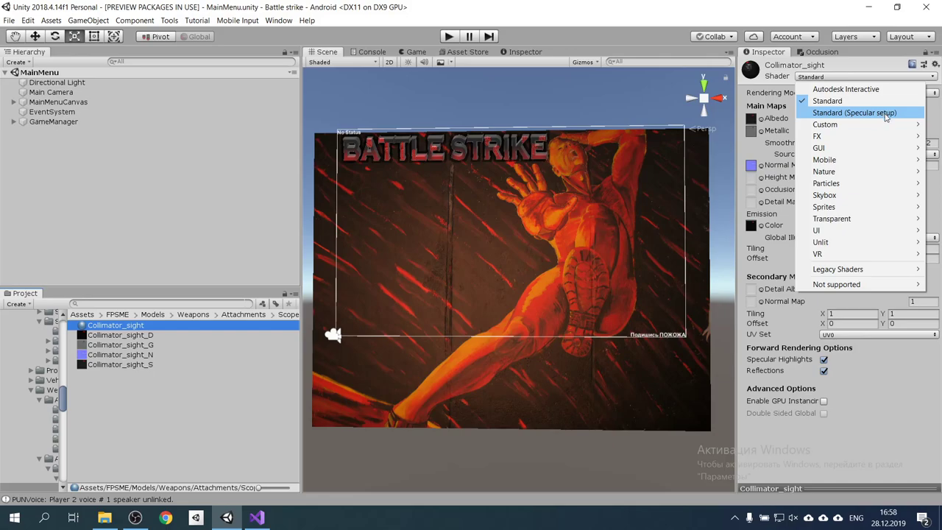
pyautogui.click(884, 101)
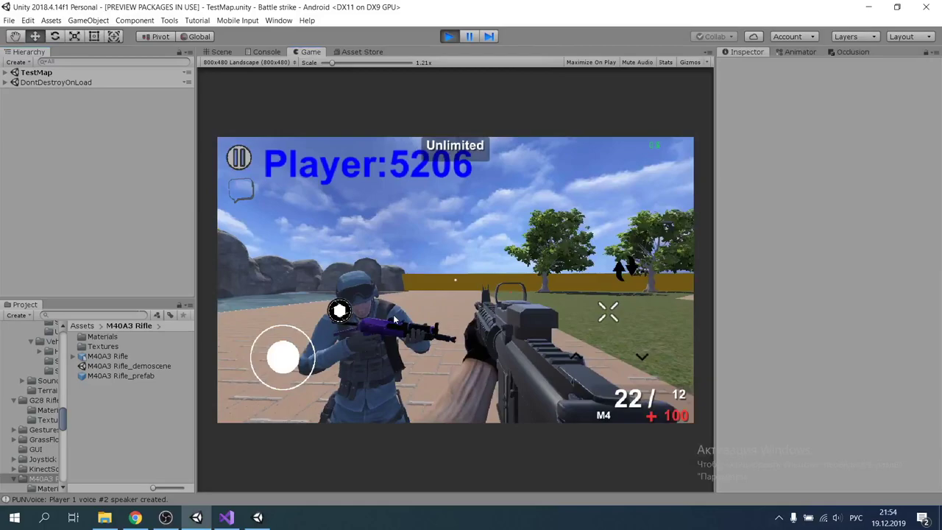
# Step: Turn the player's view left and down in the TestMap Game view
pyautogui.moveTo(394, 319); pyautogui.dragTo(328, 373)
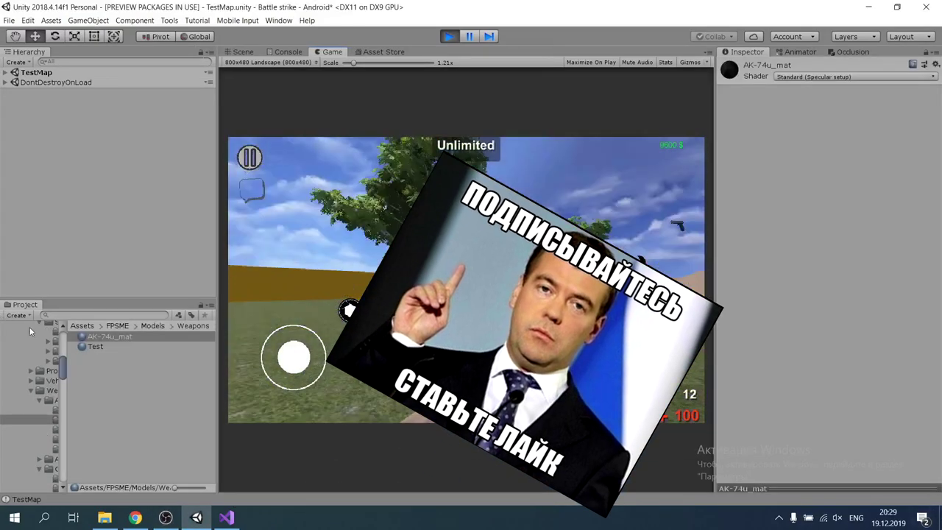
# Step: Fire the purple AK74 across the field while turning the view right
pyautogui.click(401, 344)
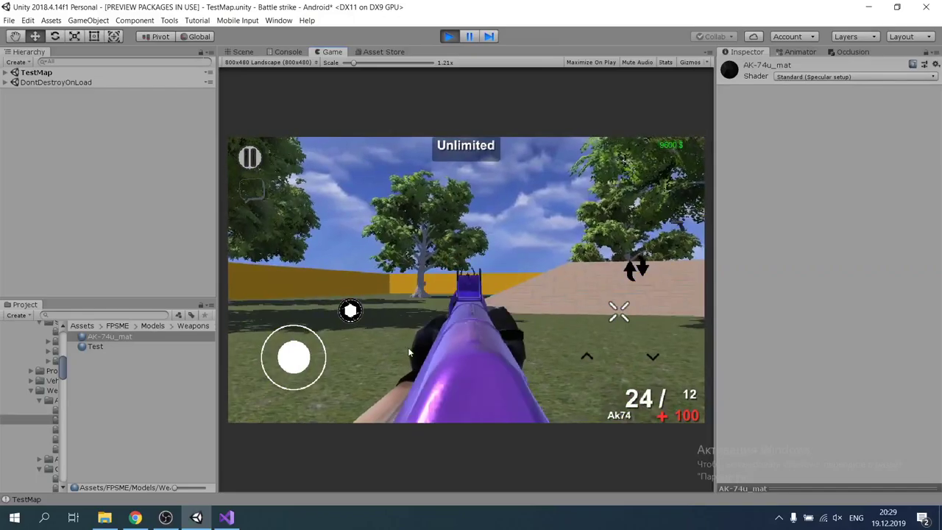
pyautogui.moveTo(409, 353)
pyautogui.mouseDown()
pyautogui.moveTo(536, 360)
pyautogui.moveTo(73, 332)
pyautogui.mouseUp()
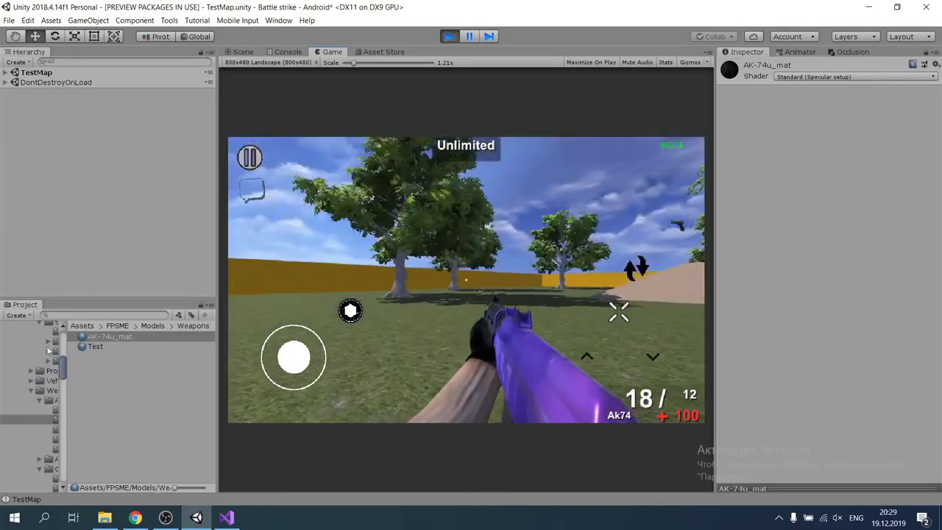